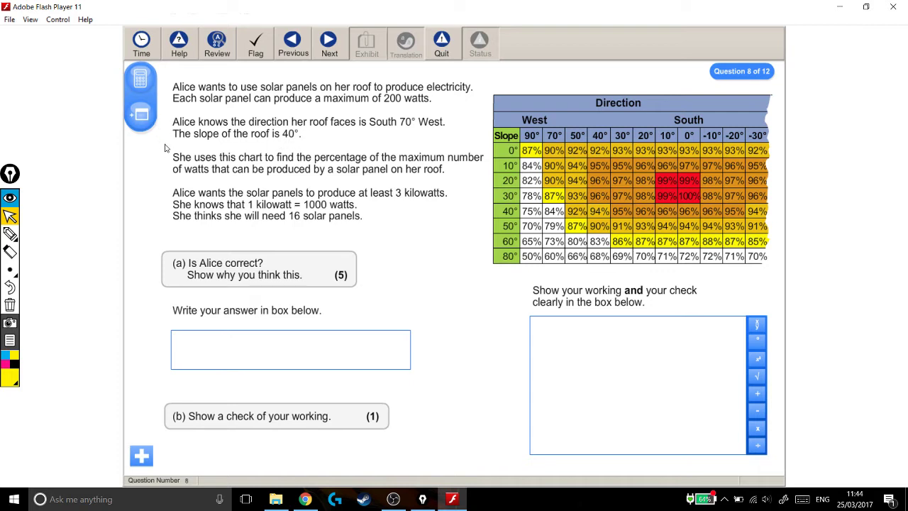
Bracket the roof direction and slope lines in yellow, then start boxing 84% in magenta
click(10, 234)
drag(171, 114, 167, 140)
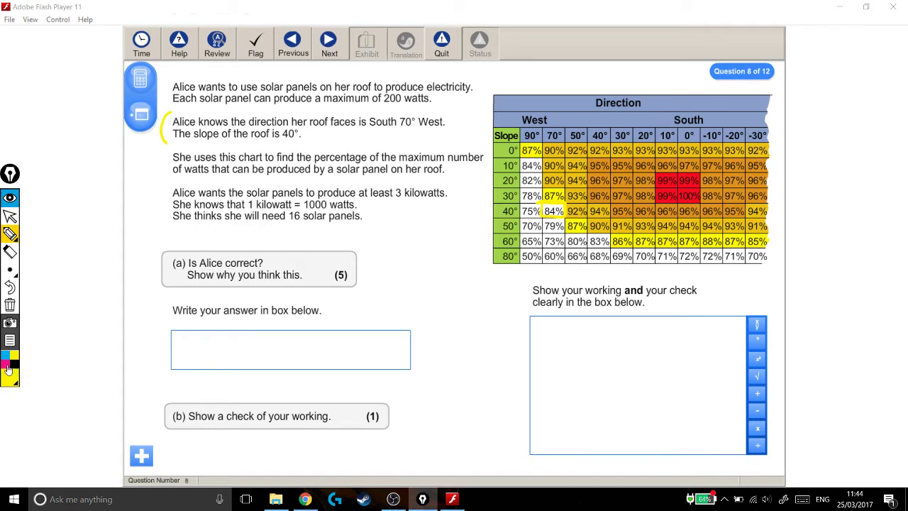
click(5, 363)
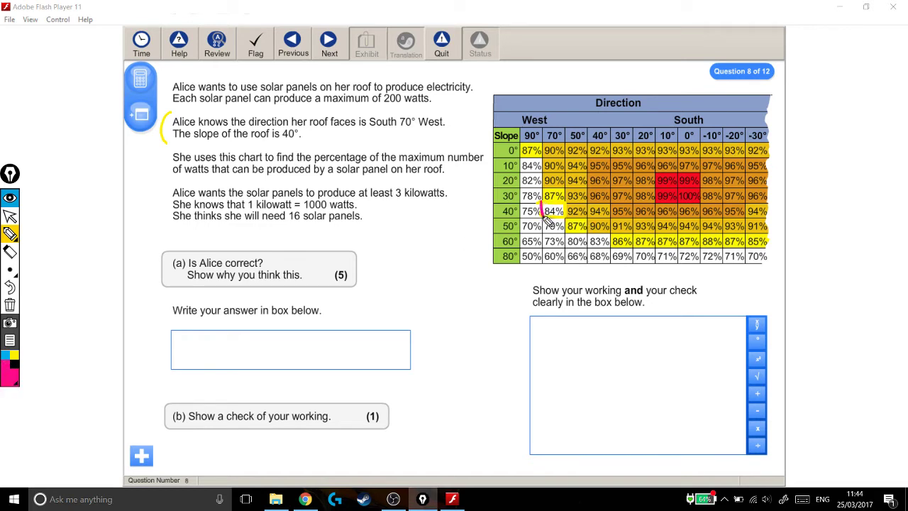
drag(545, 218, 565, 216)
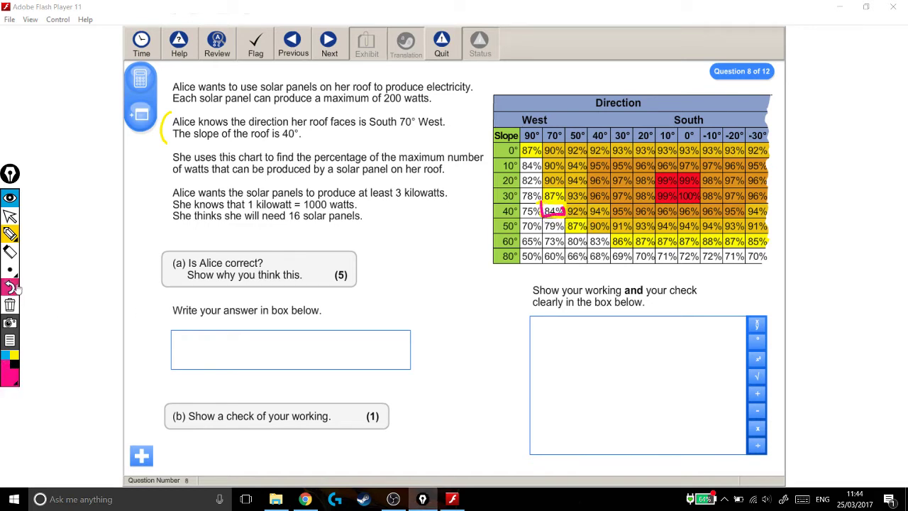
click(10, 252)
click(557, 217)
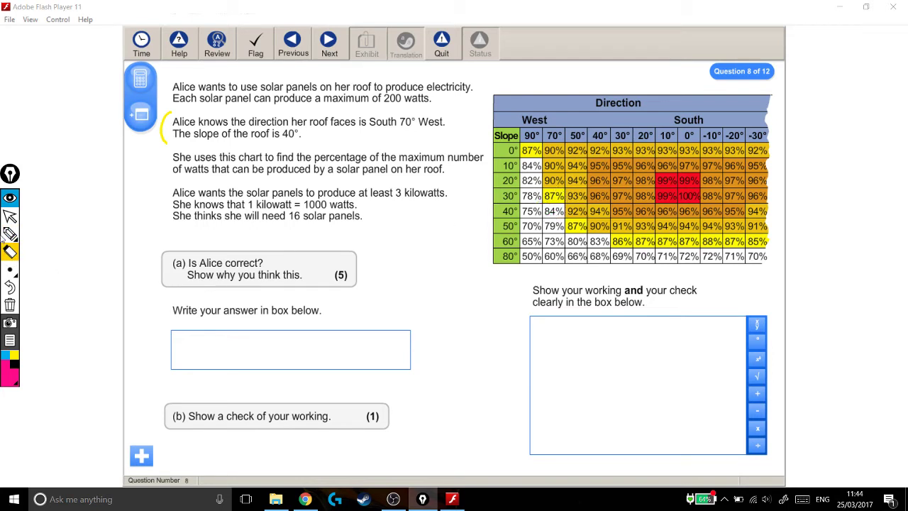
click(10, 234)
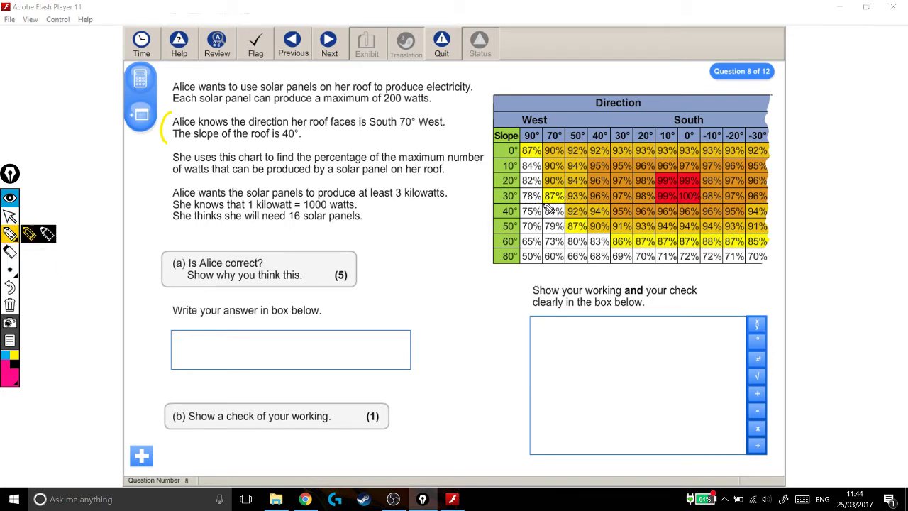
mouse_move(546, 205)
mouse_down()
mouse_move(546, 220)
mouse_move(567, 219)
mouse_move(566, 206)
mouse_up()
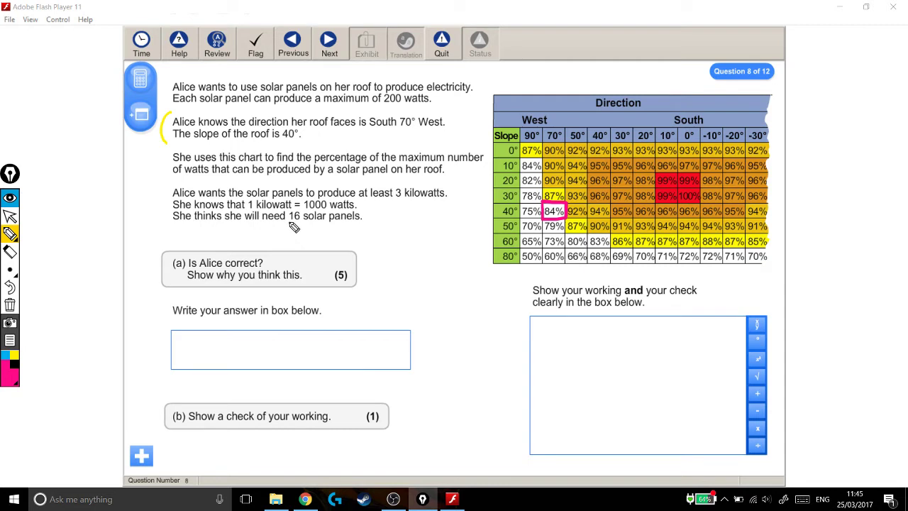
Underline the 16 in '16 solar panels' and handwrite '16 × 200' beside it in pink
drag(289, 224, 303, 224)
drag(385, 229, 382, 250)
mouse_move(398, 229)
mouse_down()
mouse_move(399, 243)
mouse_move(421, 247)
mouse_up()
drag(420, 235, 410, 248)
mouse_move(425, 234)
mouse_down()
mouse_move(437, 246)
mouse_move(459, 234)
mouse_up()
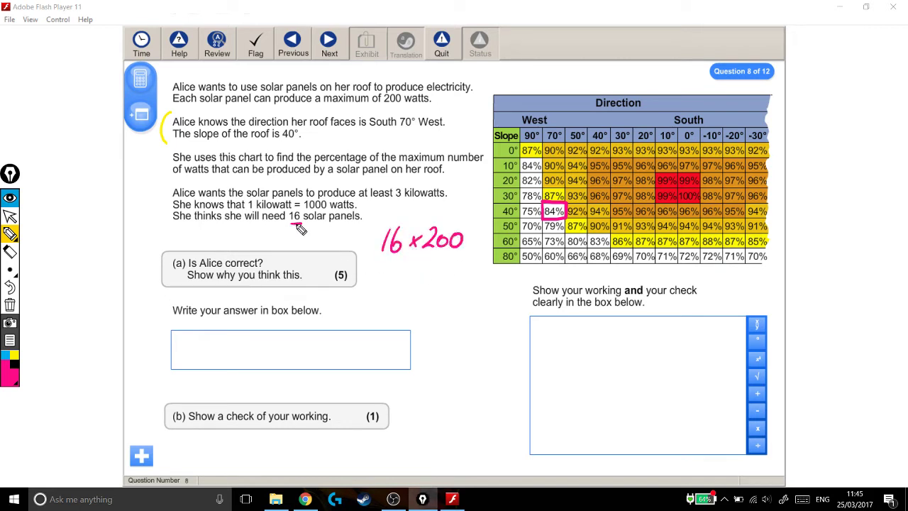
Calculate 16×200 on the on-screen calculator
click(10, 215)
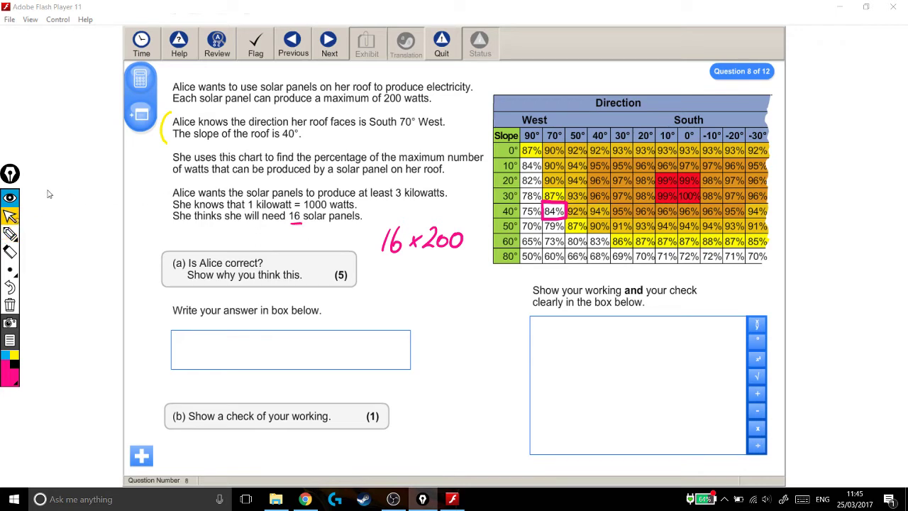
click(141, 82)
click(202, 234)
click(253, 213)
click(278, 191)
click(227, 234)
double_click(201, 255)
click(278, 255)
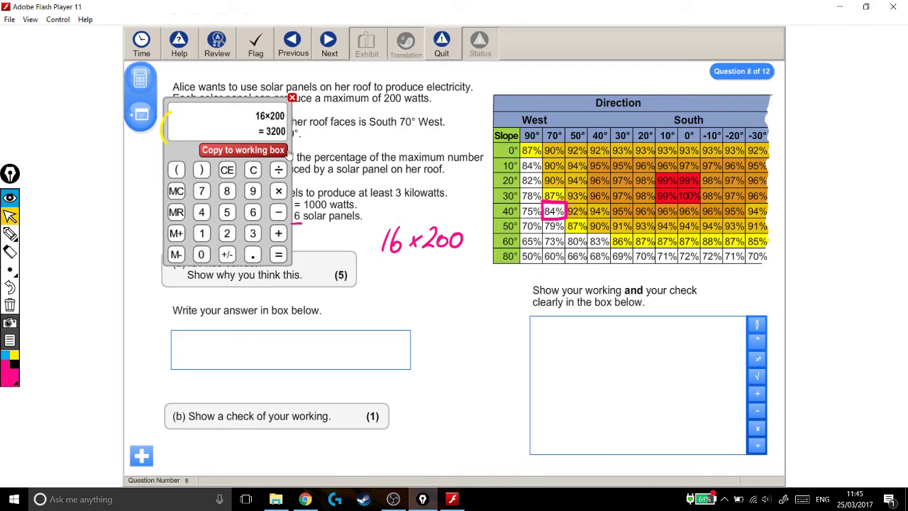
Copy 16×200=3200 into the working box and move the calculator lower
click(266, 153)
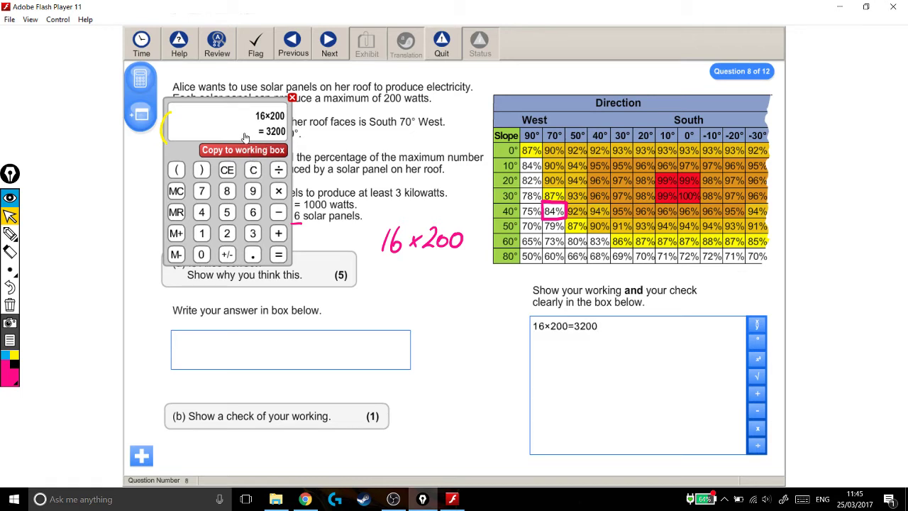
drag(246, 147, 255, 282)
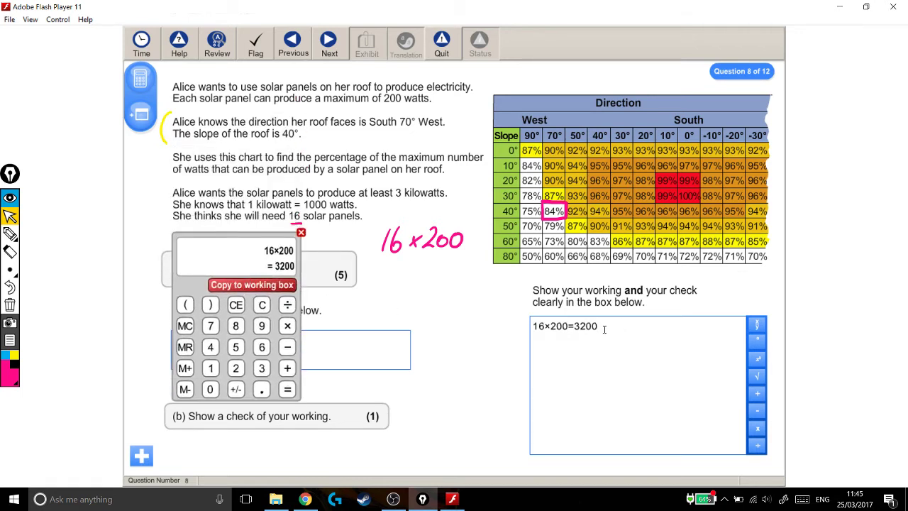
drag(603, 328, 574, 327)
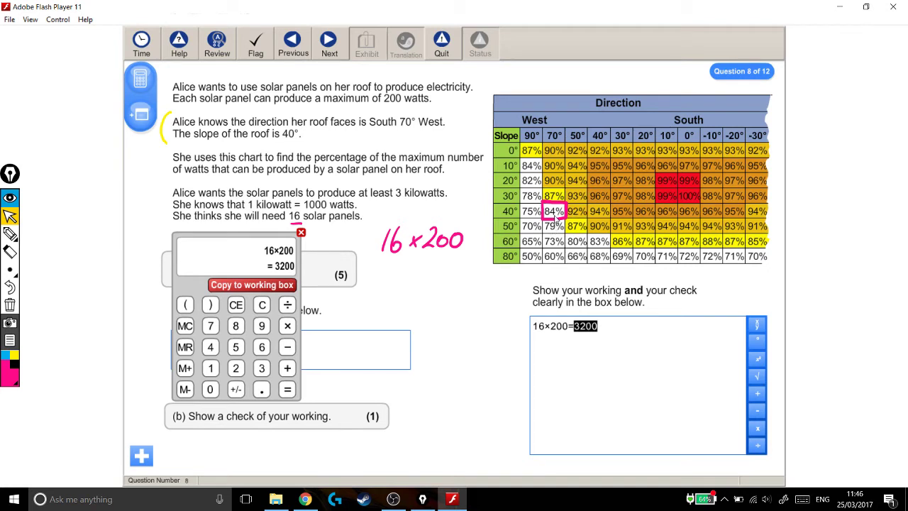
Handwrite '3200 ÷ 100' in pink with a line linking it to 1%
click(606, 327)
click(44, 234)
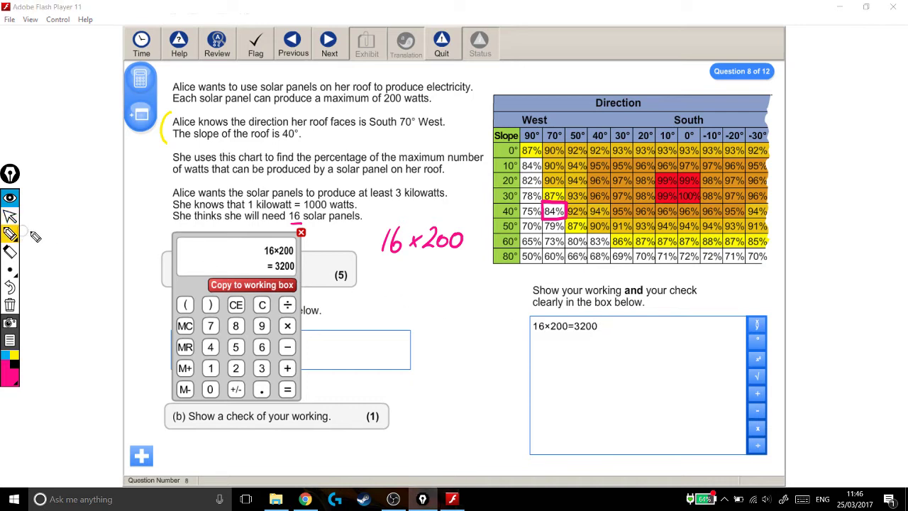
mouse_move(361, 281)
mouse_down()
mouse_move(360, 293)
mouse_move(383, 293)
mouse_move(400, 282)
mouse_move(434, 283)
mouse_up()
click(416, 279)
click(416, 289)
mouse_move(441, 282)
mouse_down()
mouse_move(505, 291)
mouse_move(529, 272)
mouse_move(538, 283)
mouse_up()
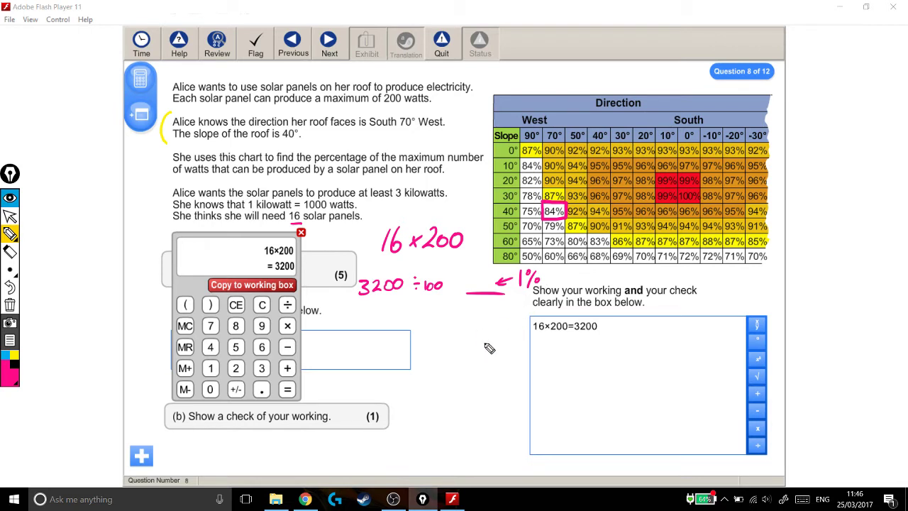
Calculate 3200÷100 on the calculator
click(9, 216)
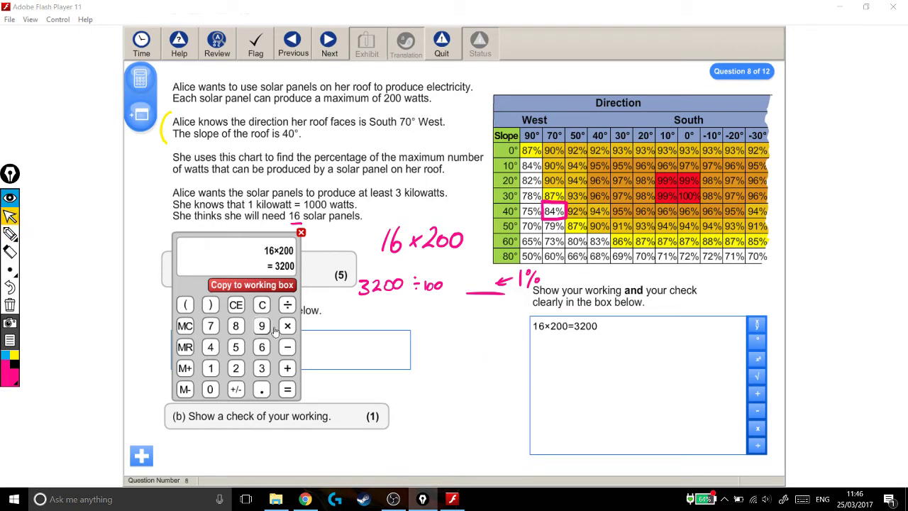
click(261, 368)
click(236, 368)
click(210, 389)
click(210, 389)
click(287, 305)
click(210, 368)
click(210, 389)
click(210, 388)
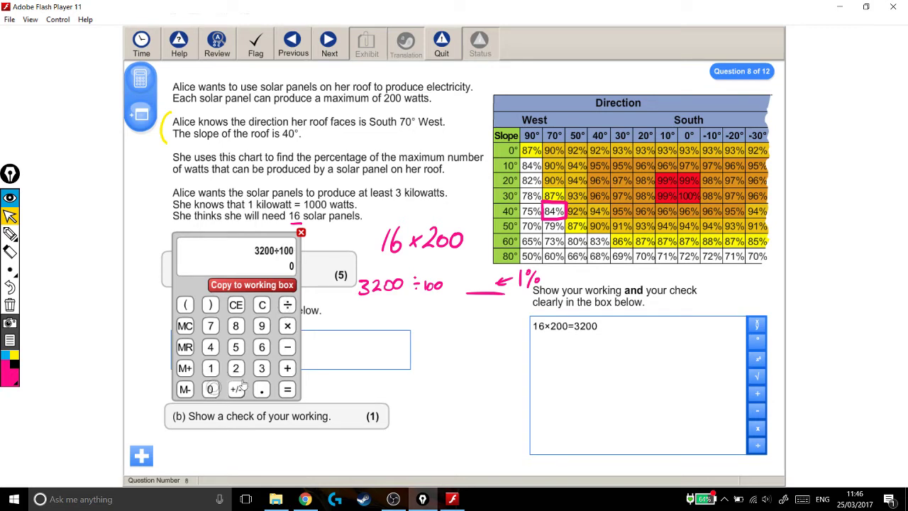
click(288, 388)
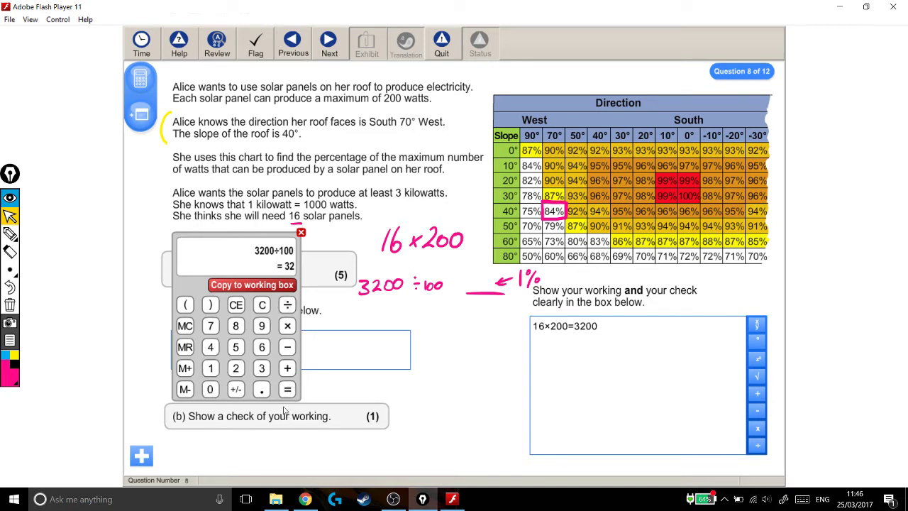
Handwrite '=32' after 3200 ÷ 100 in pink and underline it
click(10, 234)
drag(453, 281, 463, 280)
drag(452, 287, 486, 290)
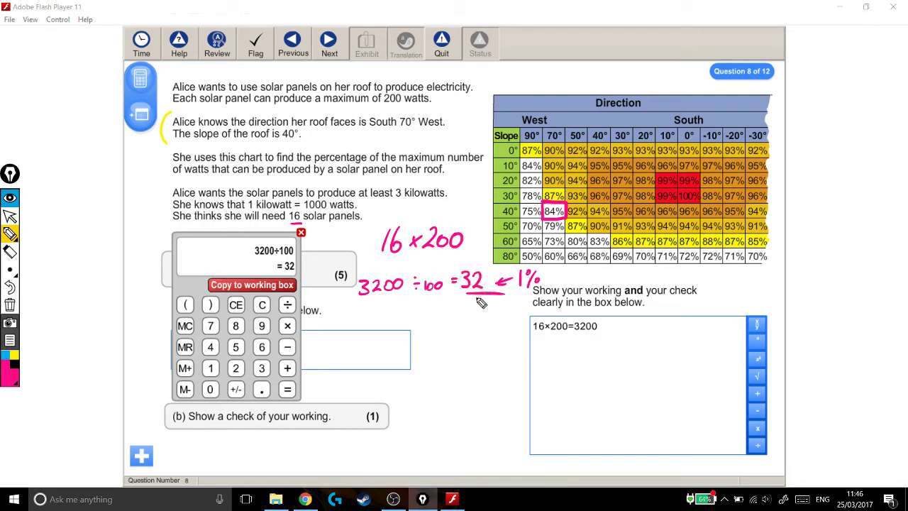
drag(454, 291, 481, 291)
Copy 3200÷100=32 into the working box as its second line
click(10, 216)
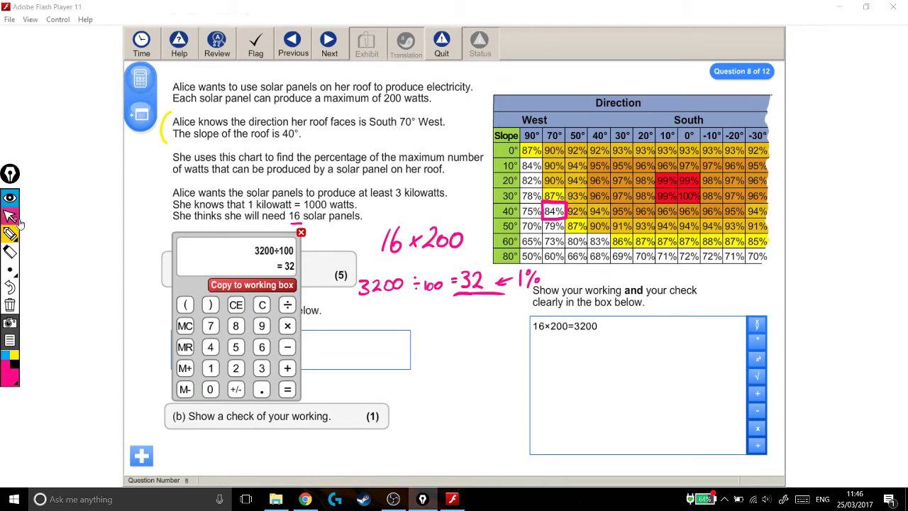
click(253, 285)
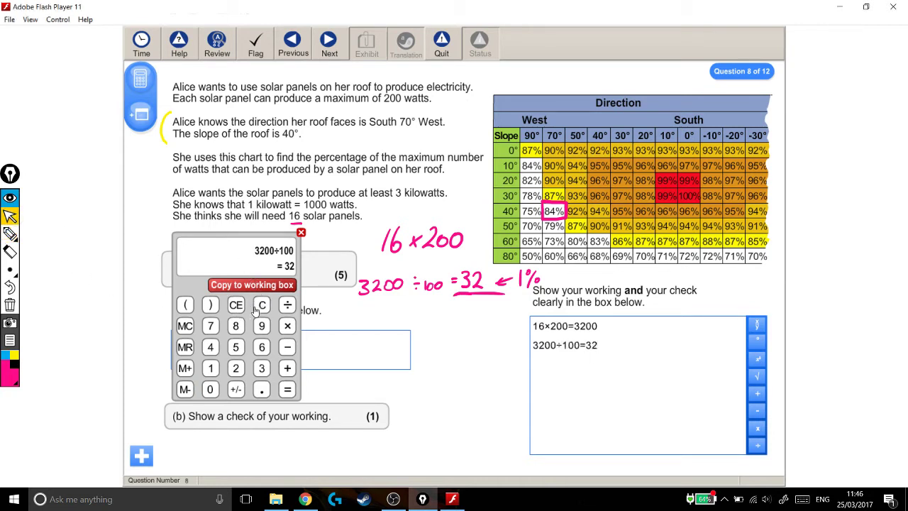
drag(586, 345, 608, 354)
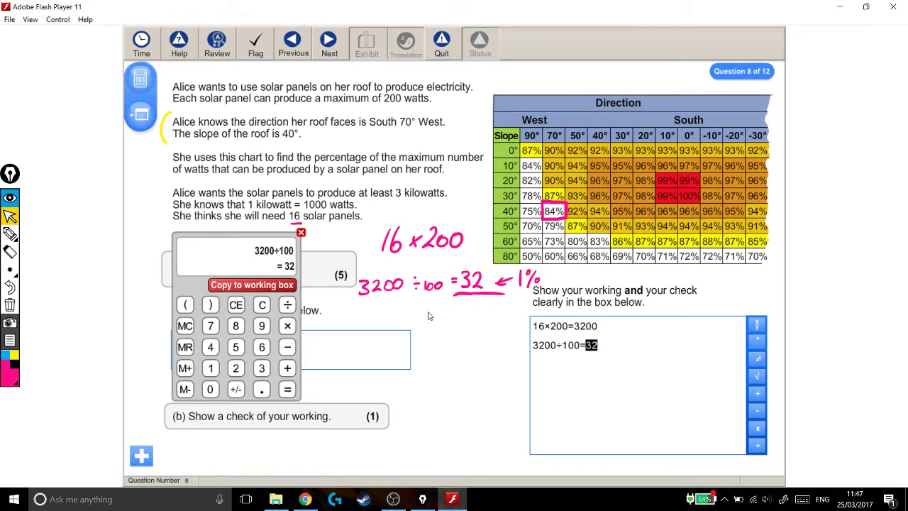
Multiply 32 by 84 on the calculator and copy 32×84=2688 into the working box
click(287, 325)
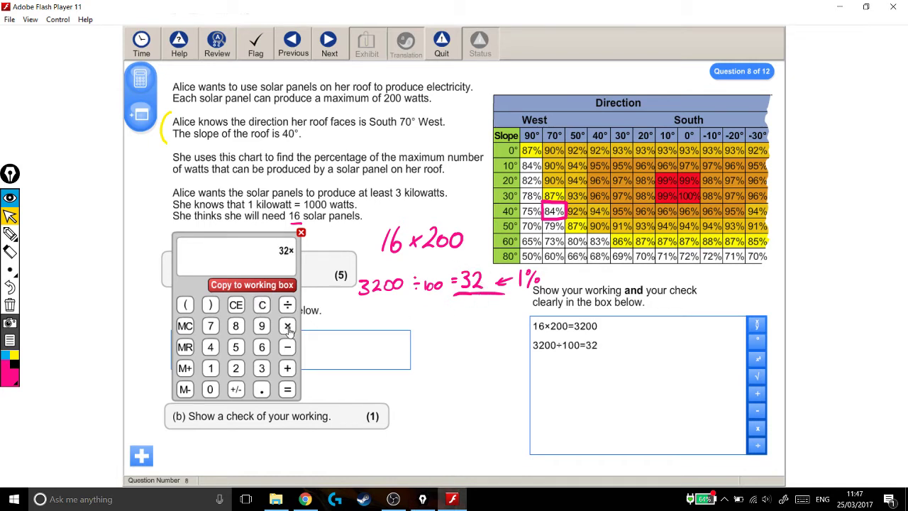
click(236, 325)
click(210, 346)
click(287, 389)
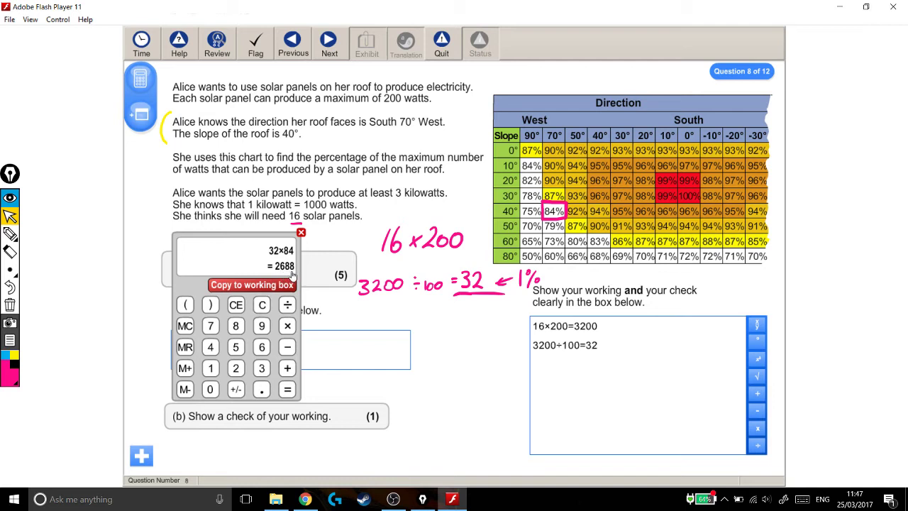
click(276, 285)
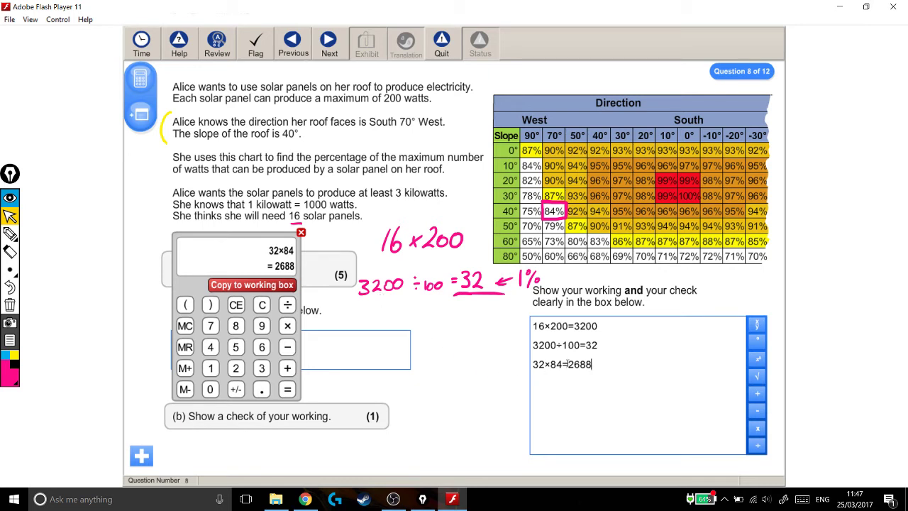
Drag the calculator to the upper right over the chart and highlight the 2688 result
drag(567, 364, 601, 372)
drag(250, 266, 702, 126)
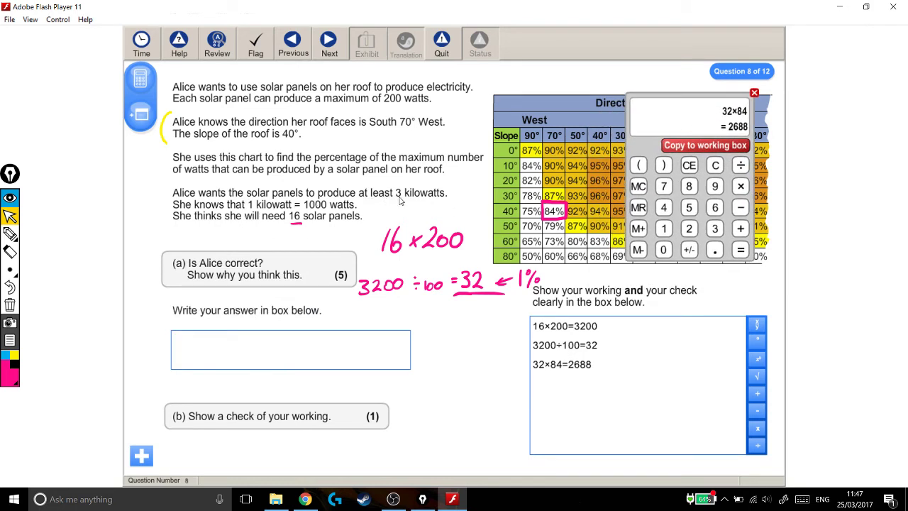
double_click(572, 368)
click(596, 367)
drag(568, 365, 593, 367)
Divide 2688 by 1000 on the calculator and copy 2688÷1000=2.688 into the working box
click(689, 229)
click(715, 207)
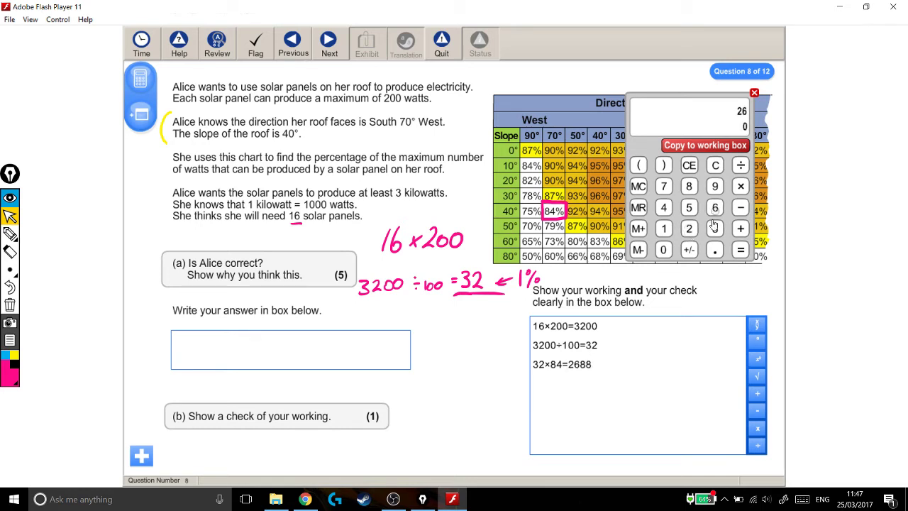
click(689, 186)
click(689, 186)
click(741, 165)
click(664, 230)
click(663, 249)
click(663, 250)
click(663, 250)
click(741, 248)
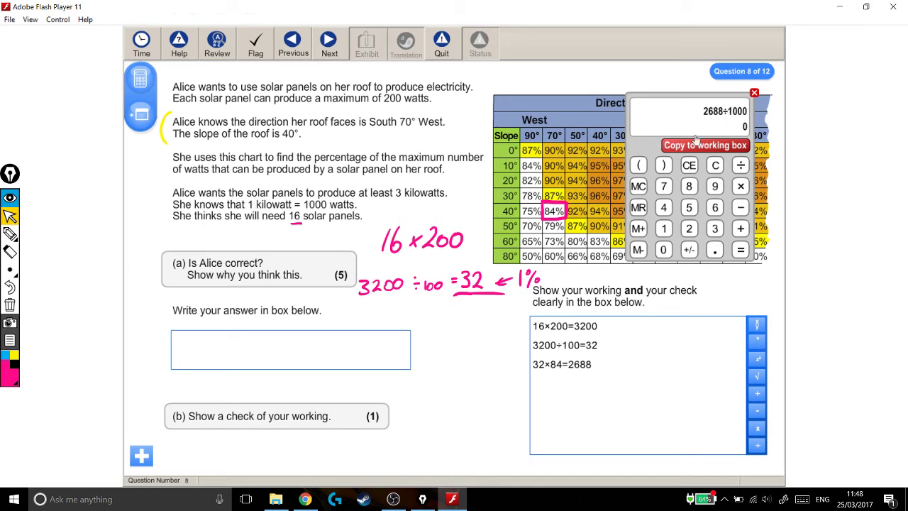
click(740, 250)
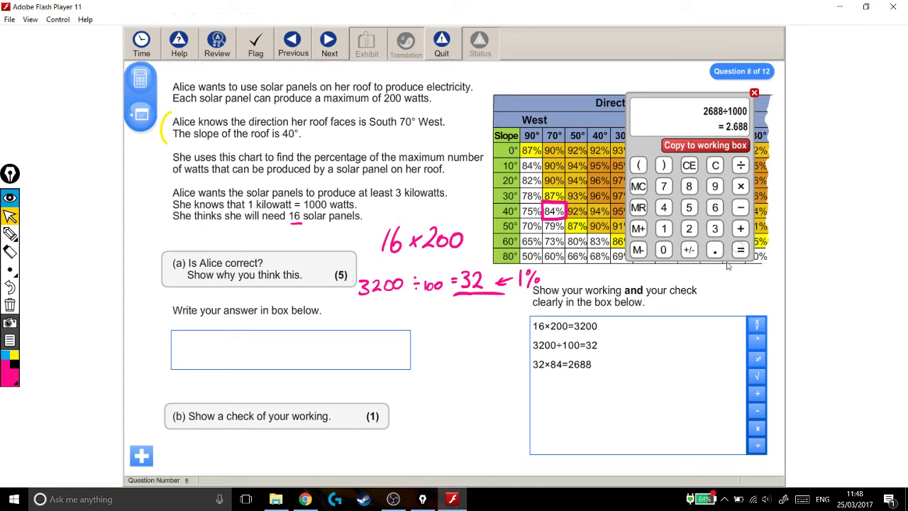
click(722, 146)
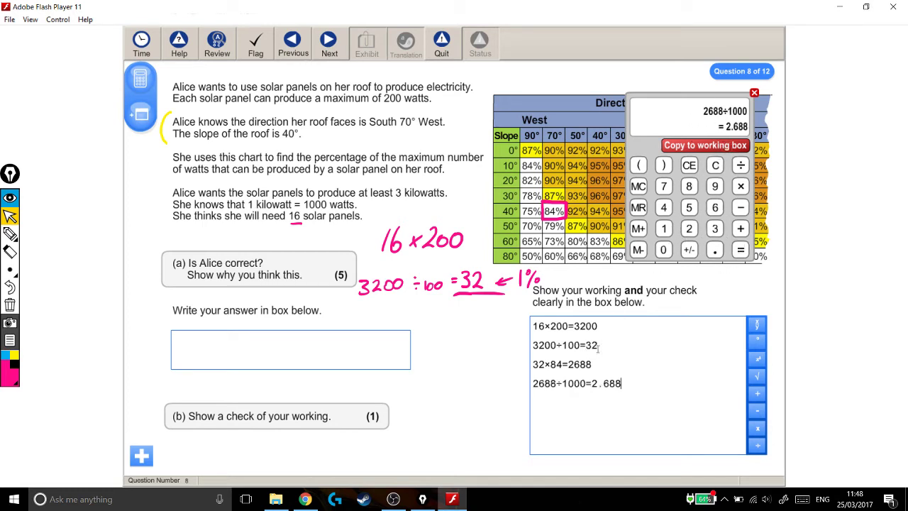
drag(592, 383, 621, 384)
Answer 'no' in question (a)'s box and add 'kw' after 2.688
click(209, 350)
text(no)
click(622, 386)
text(kw)
Add a 'check:' line to the working box and review the earlier calculation lines
key(Return)
text(check:)
key(Return)
drag(594, 363, 533, 364)
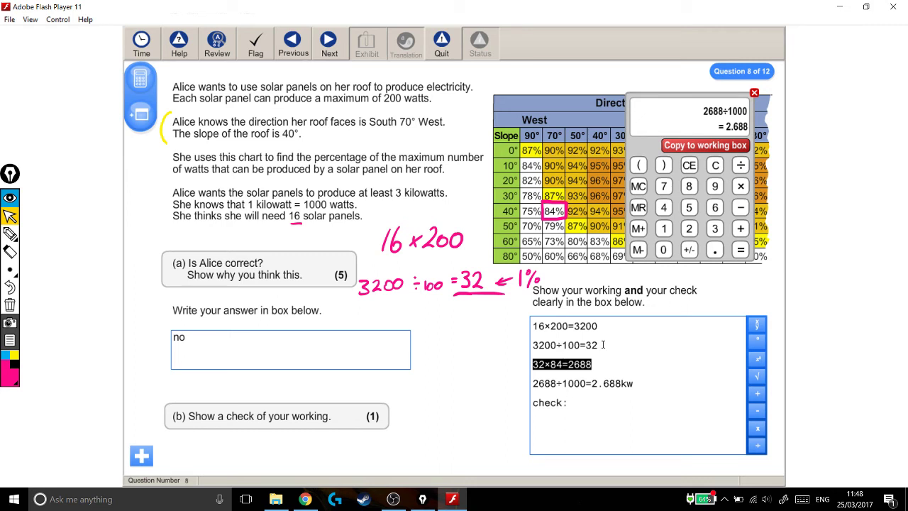
drag(600, 345, 549, 345)
click(569, 353)
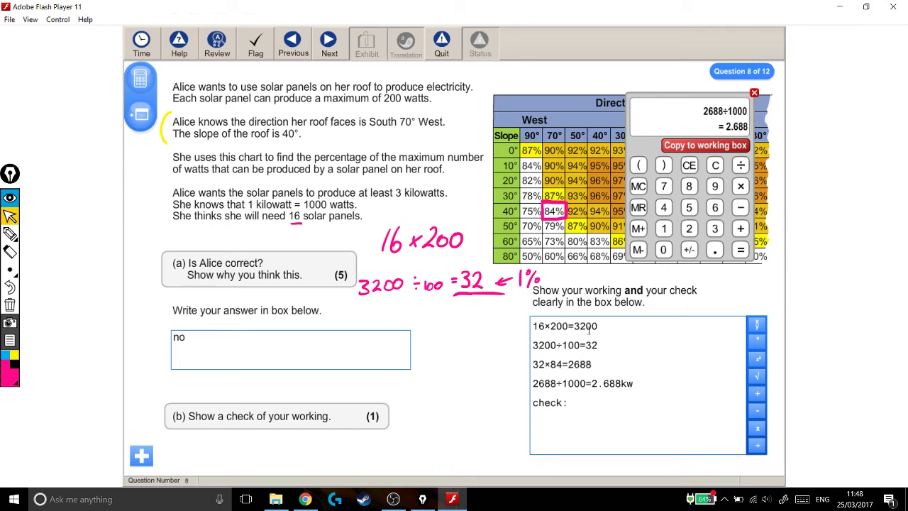
drag(596, 327, 532, 327)
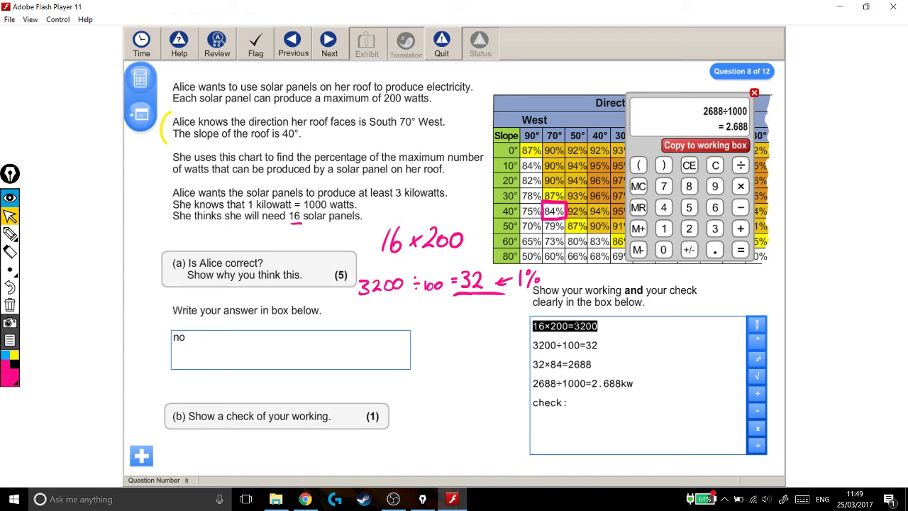
Compute 3200÷16=200 and copy it under 'check:' in the working box
click(554, 409)
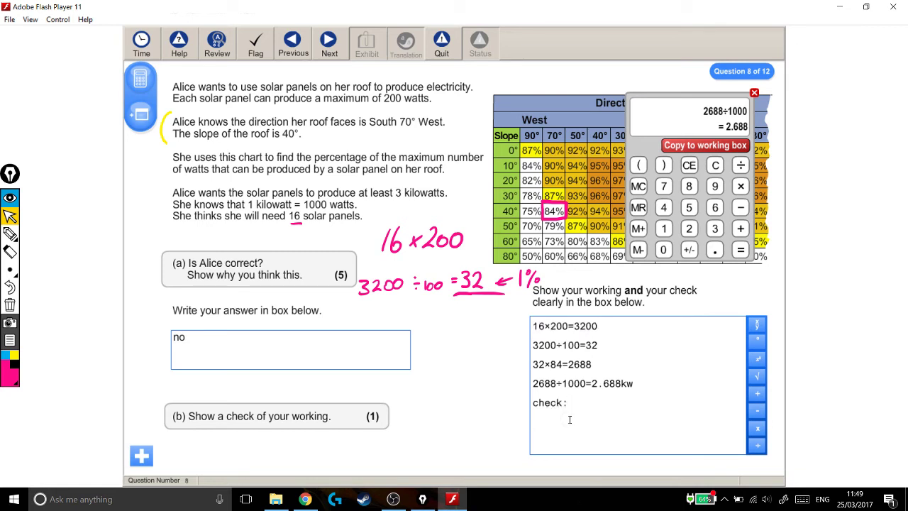
text(3200)
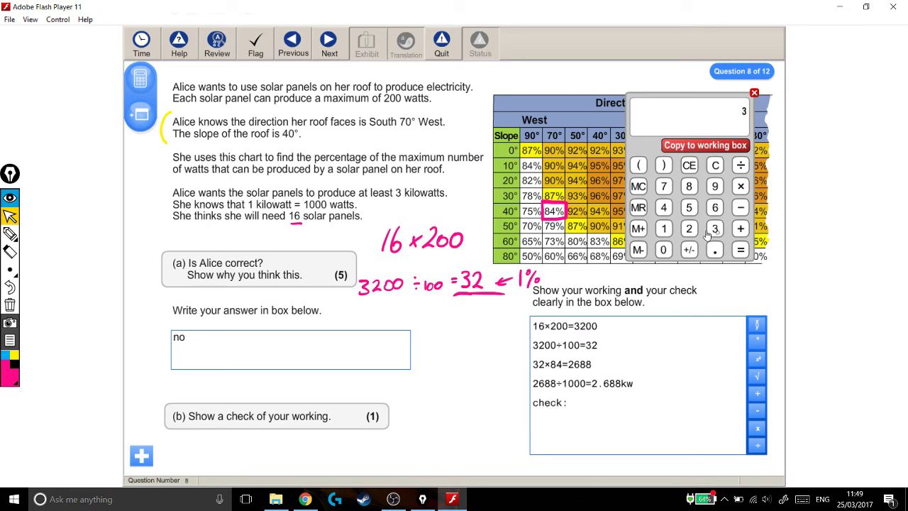
click(559, 420)
click(740, 166)
click(663, 229)
click(714, 208)
click(740, 250)
click(730, 146)
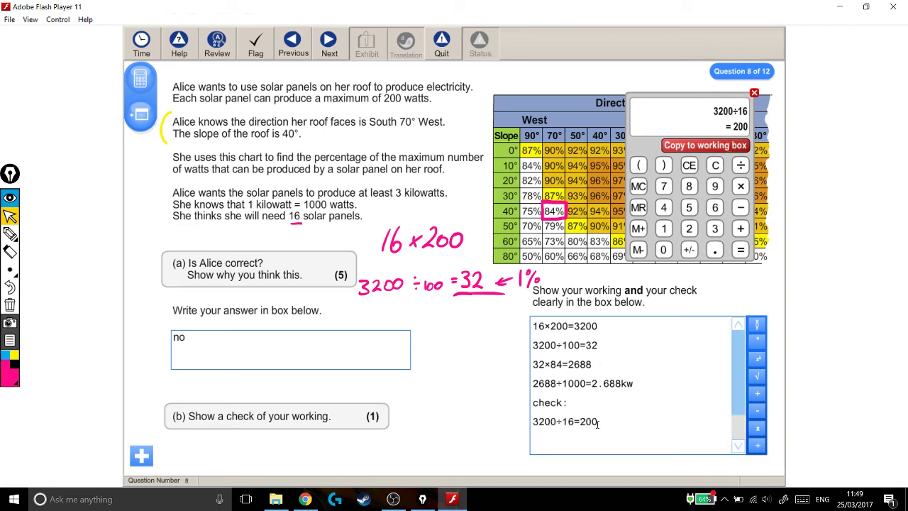
drag(607, 326, 532, 325)
click(623, 334)
Append 'w' to the third working line so it reads 32×84=2688w
drag(574, 326, 608, 332)
drag(594, 365, 562, 366)
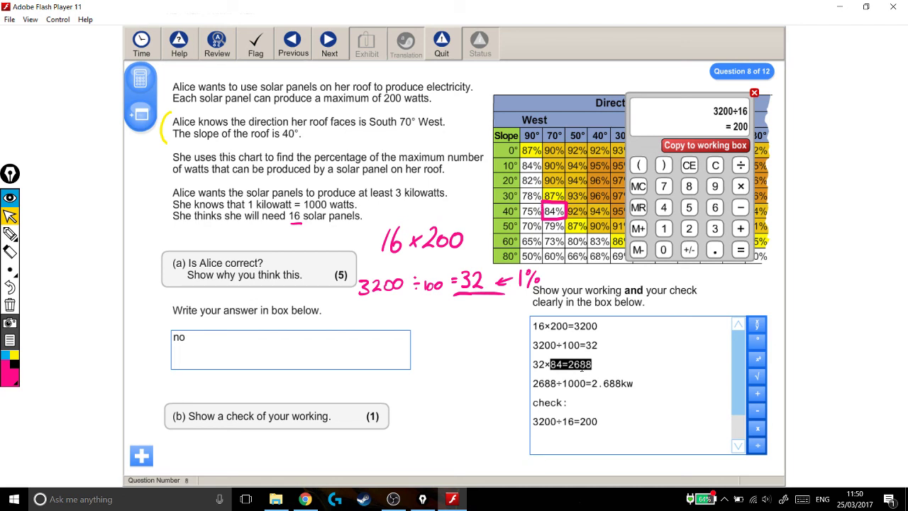
click(574, 365)
text(w)
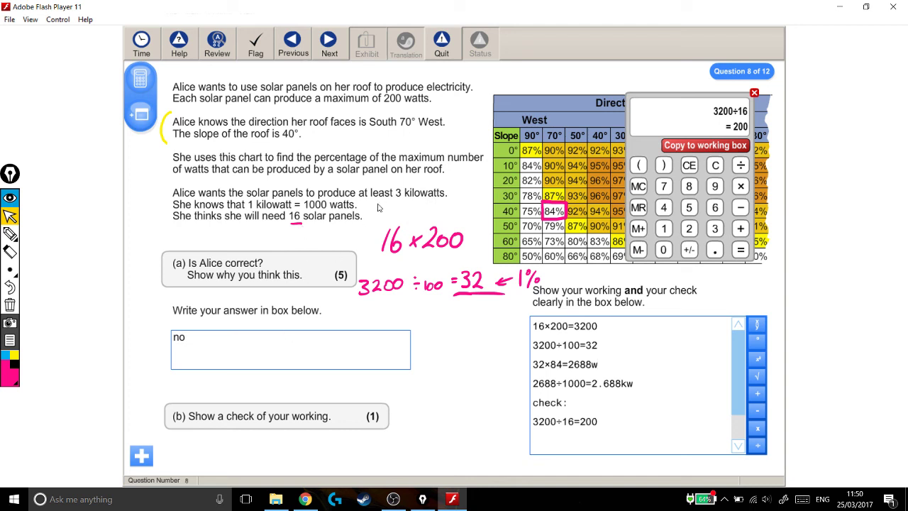
Draw a pink smiley face beside the working box with the pen tool
click(30, 235)
drag(486, 356, 485, 392)
mouse_move(508, 356)
mouse_down()
mouse_move(509, 391)
mouse_move(522, 400)
mouse_up()
click(10, 216)
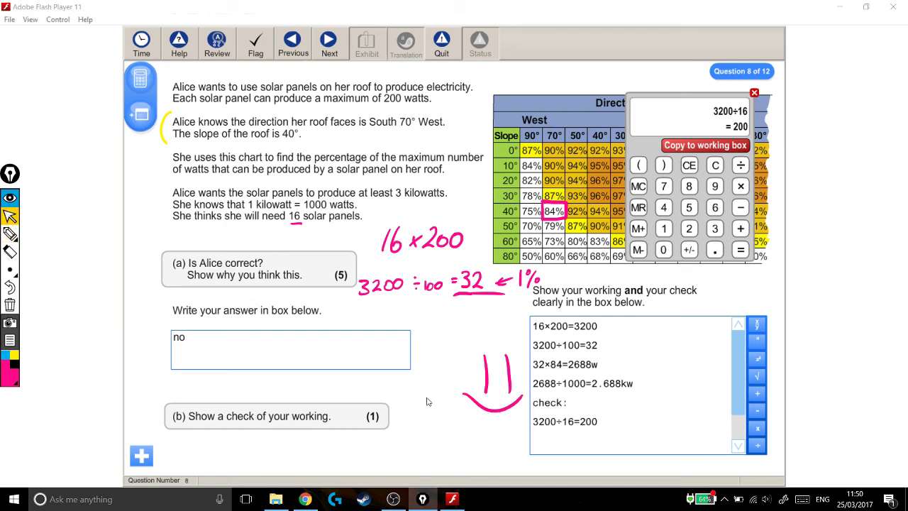